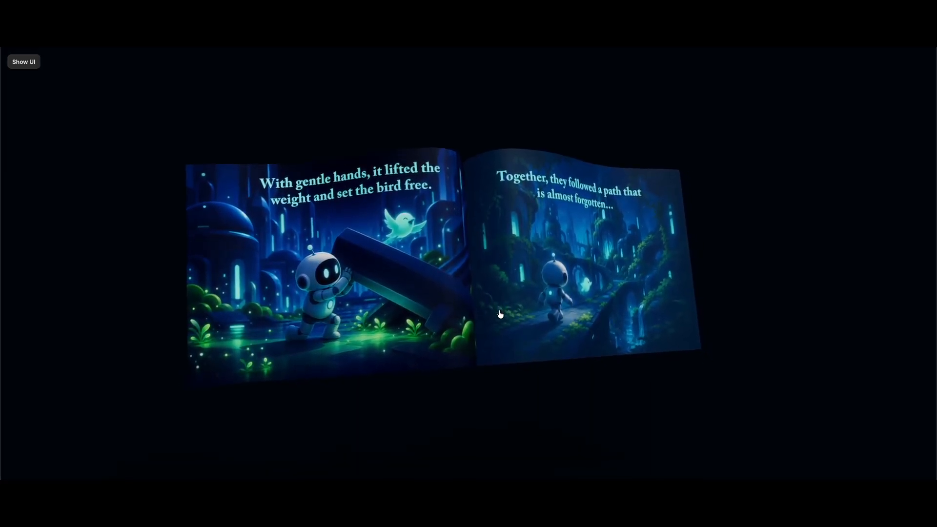
Flip through the pages of the 3D magazine preview
click(499, 315)
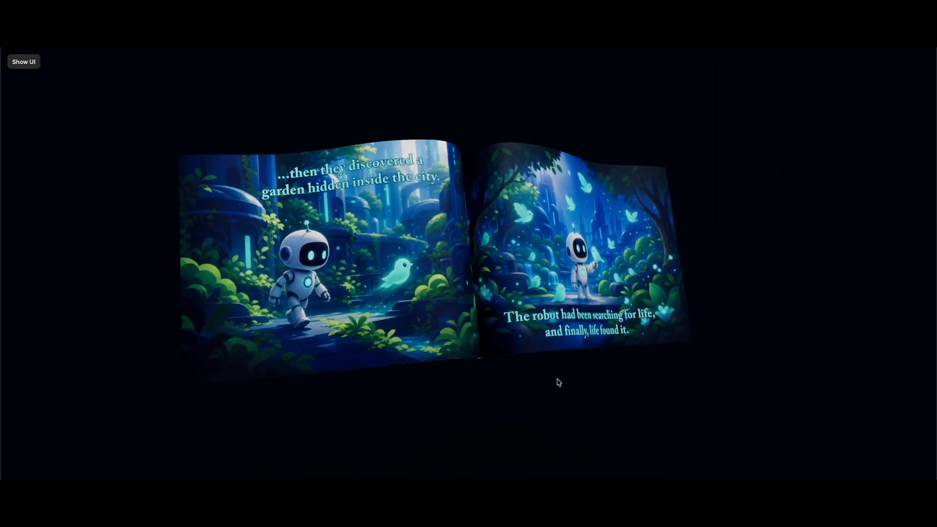
click(585, 312)
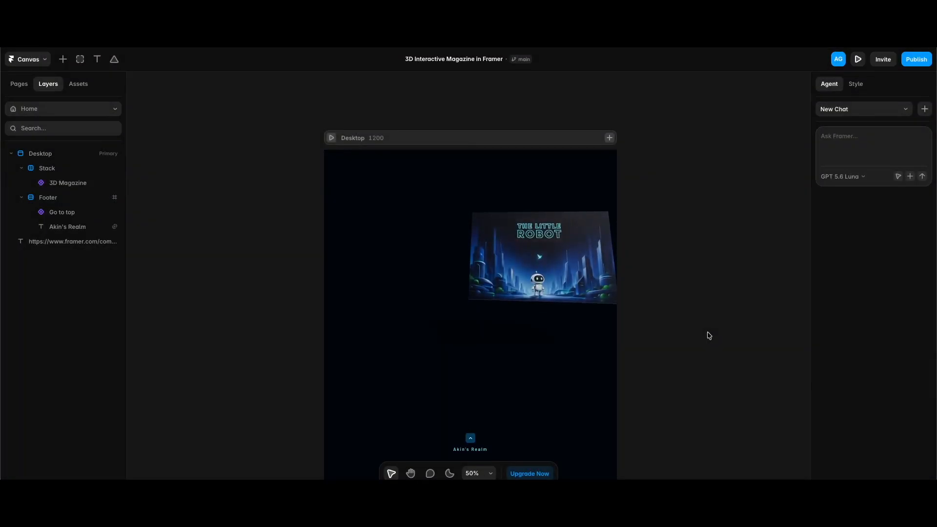
Select the 3D Magazine component and inspect the image assigned to one of its page items
click(613, 310)
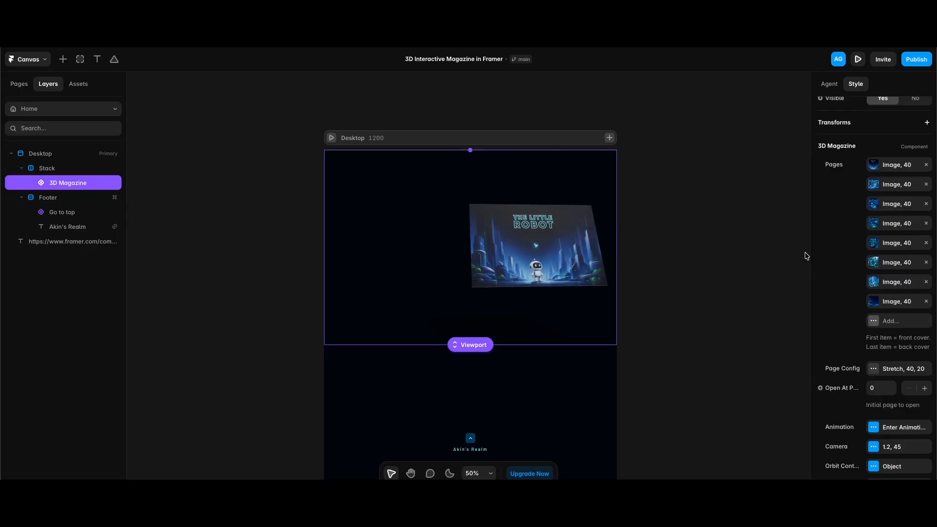
click(874, 205)
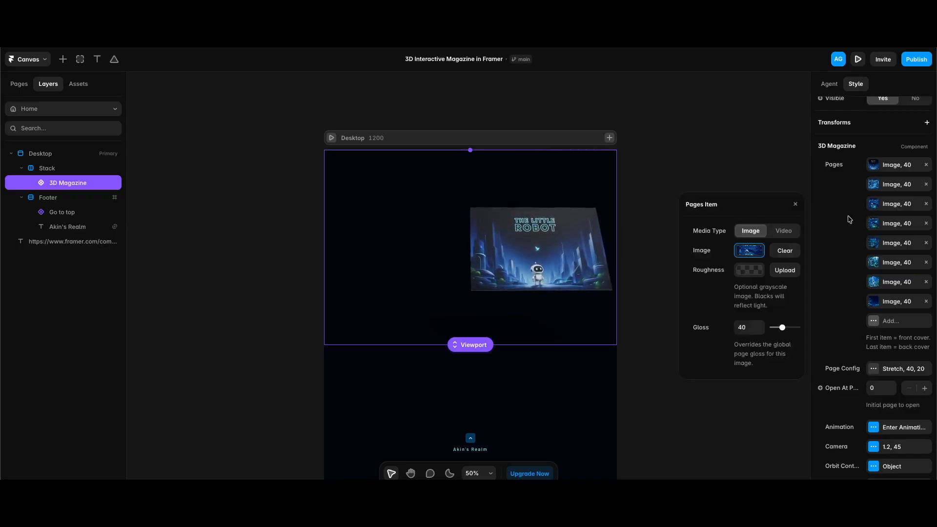
click(748, 252)
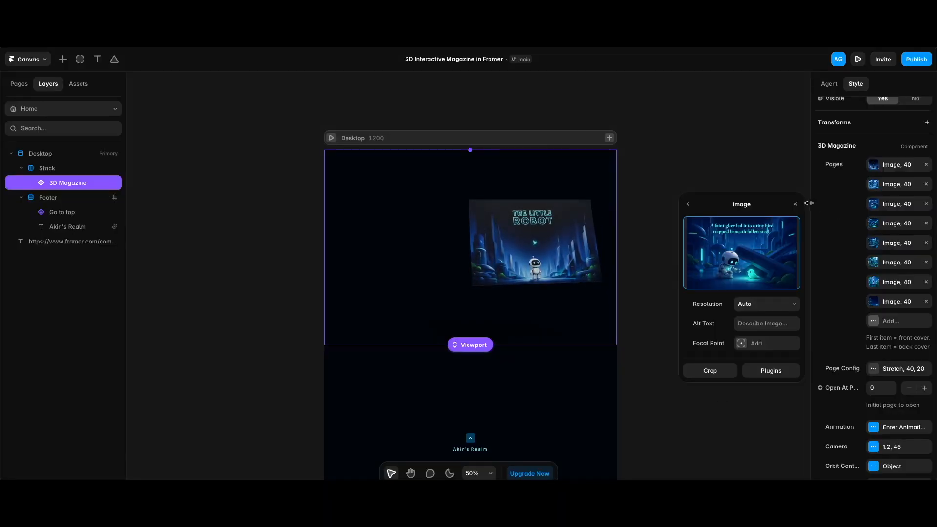
click(795, 204)
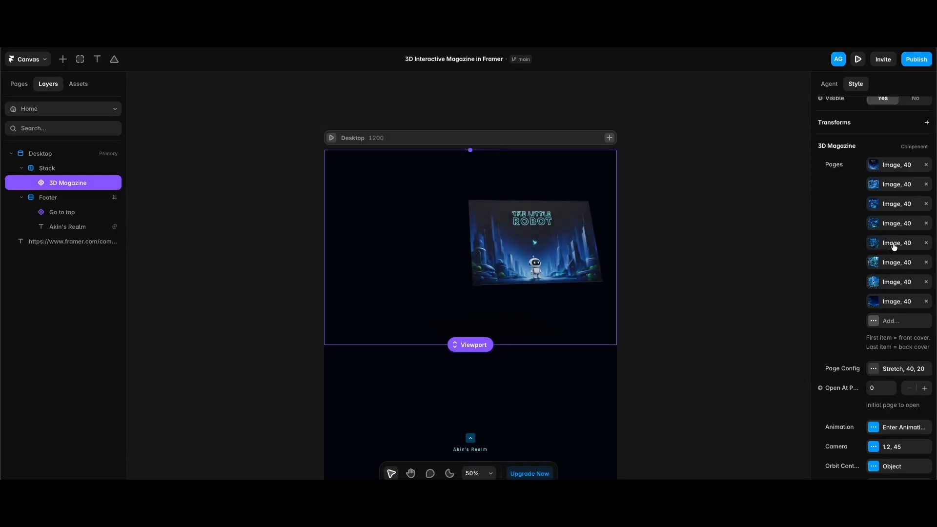
drag(894, 244, 887, 182)
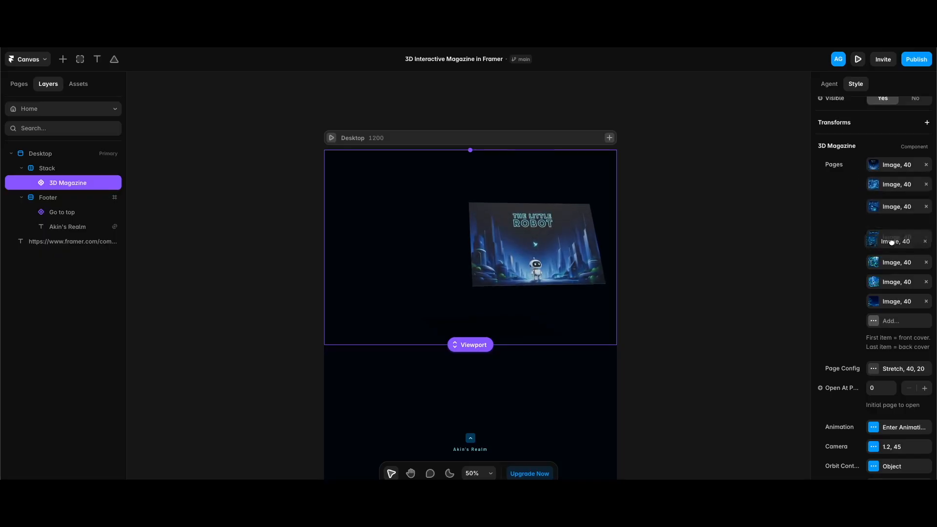
click(911, 326)
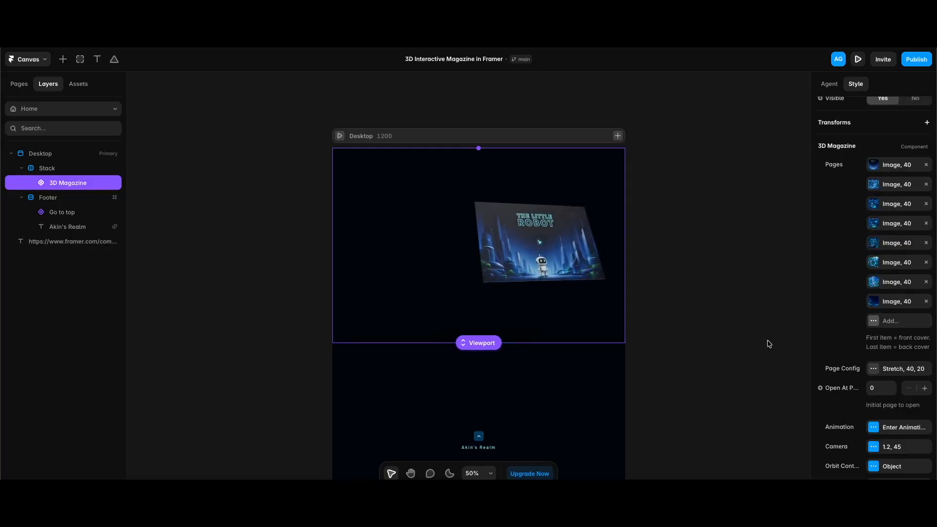
Open the magazine's Page Config and examine the size, hover overlay colour, gloss and bending settings
click(896, 369)
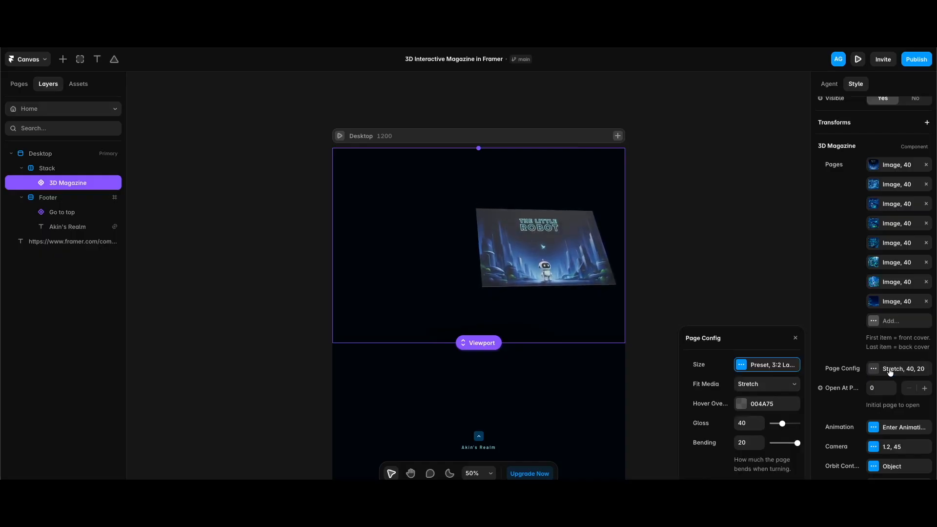
click(778, 404)
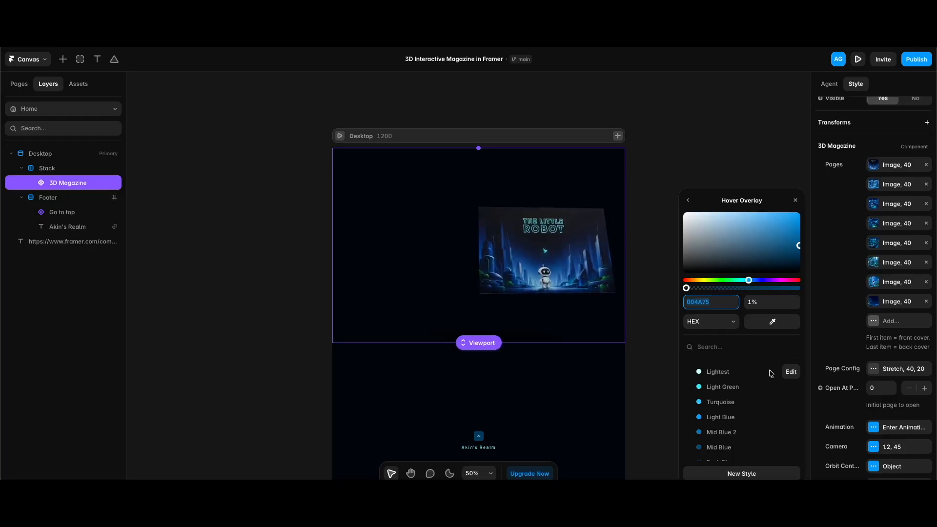
click(795, 200)
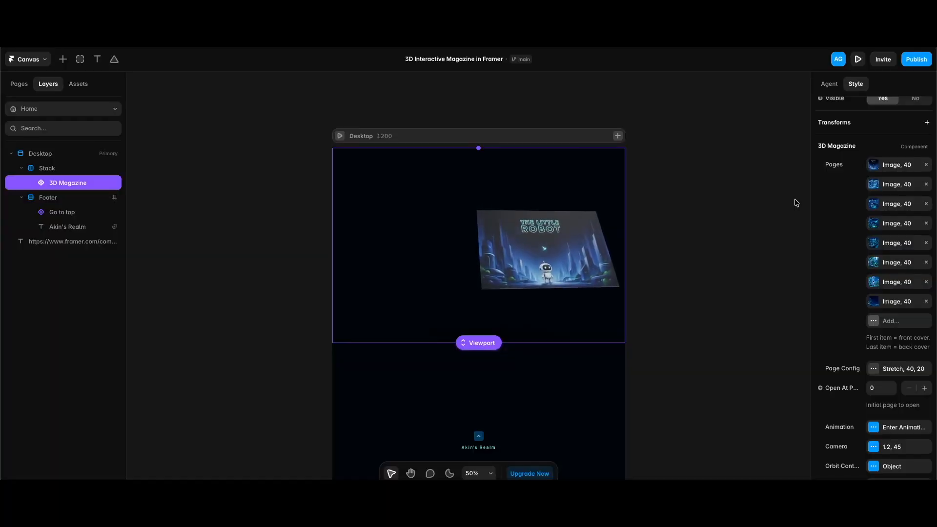
scroll(923, 265, down, 3)
click(892, 293)
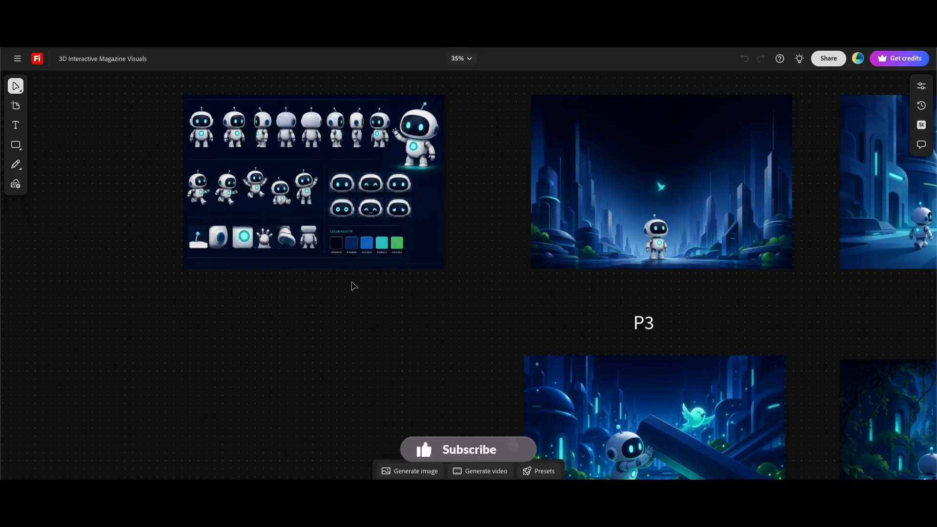
Switch to the Firefly board, fit all images in view, and load the Cover image's generation prompt to review it
key(shift+1)
click(403, 156)
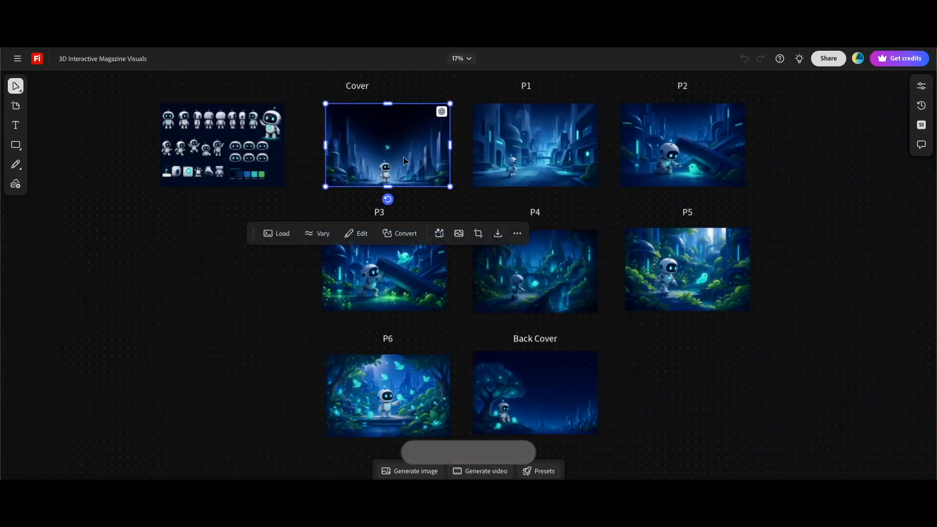
click(281, 234)
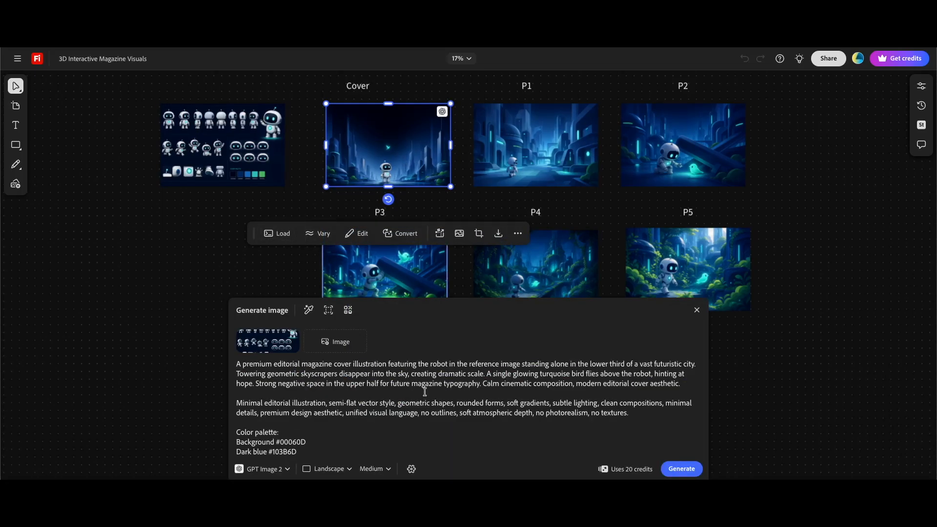
mouse_move(278, 343)
scroll(523, 381, down, 2)
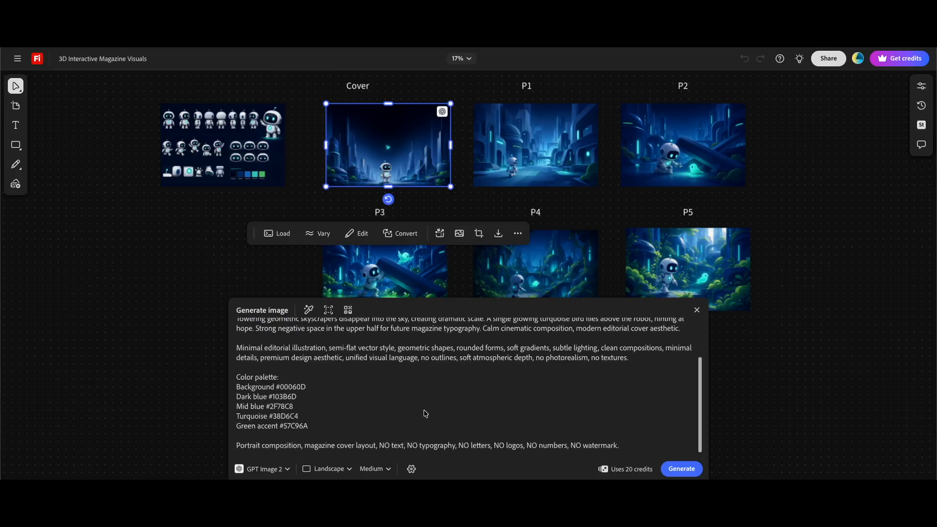
scroll(415, 398, down, 1)
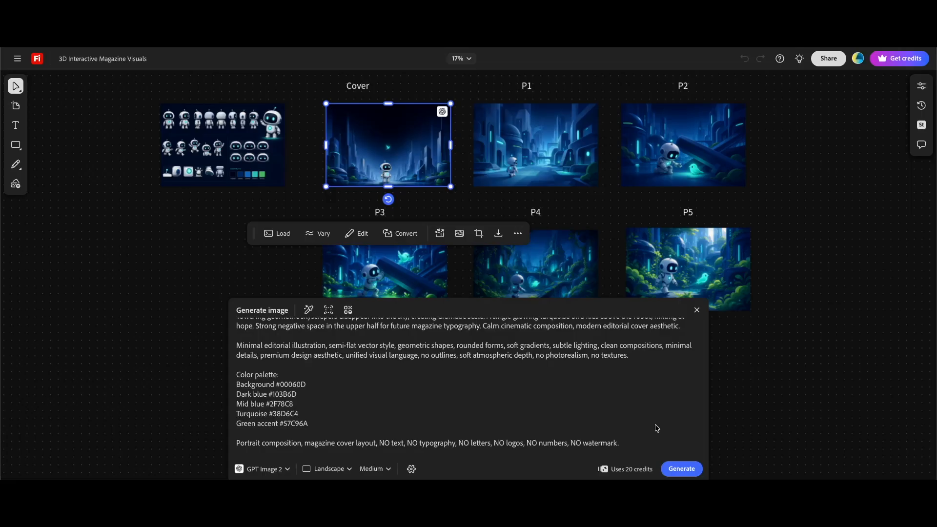
Select the P2 image on the board and copy it through its more-options menu
click(698, 178)
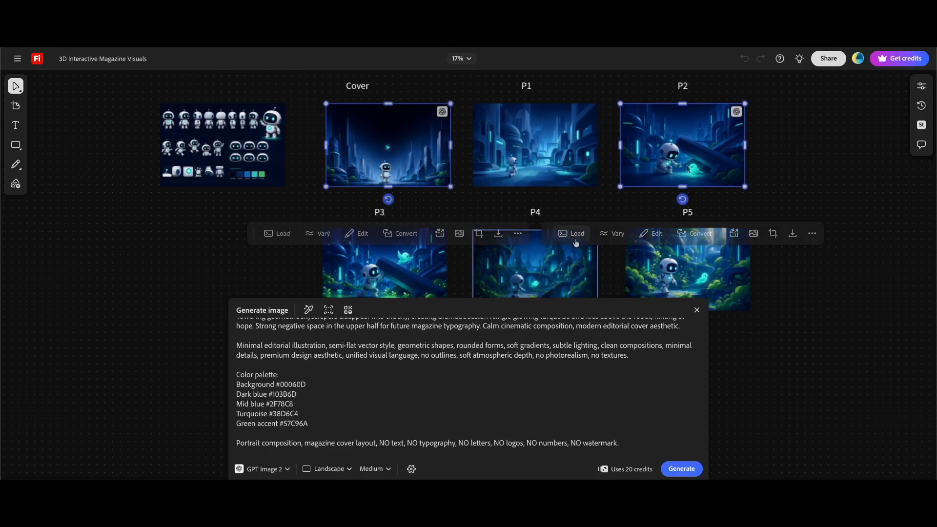
click(568, 234)
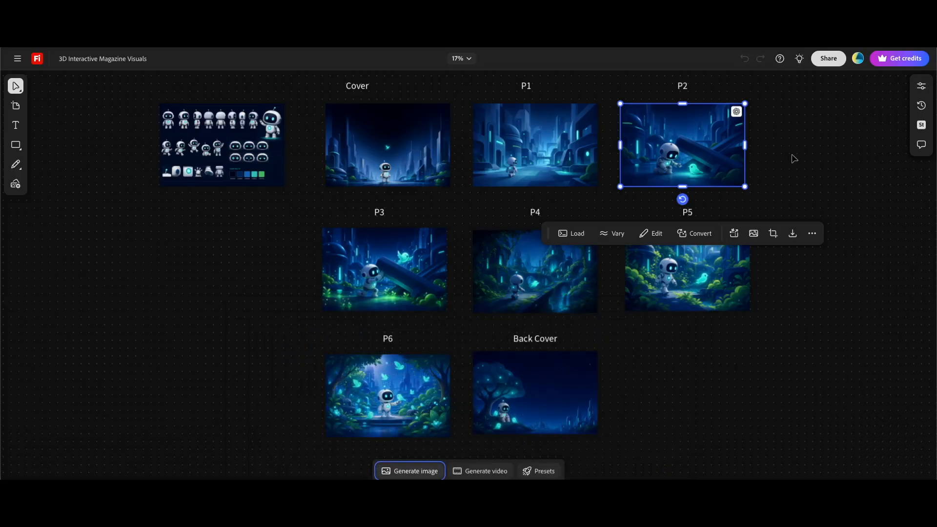
click(812, 233)
mouse_move(835, 338)
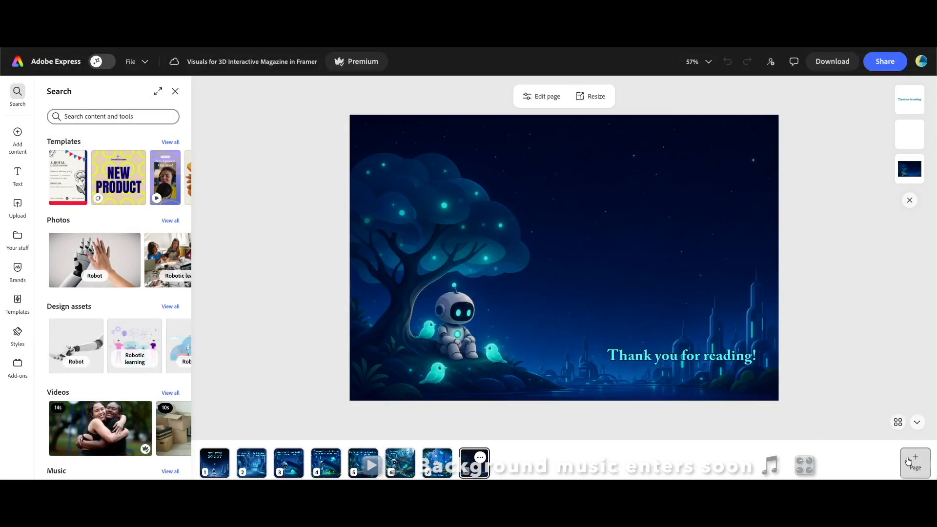
In Adobe Express, add a new page, paste the P2 image and resize it to fill the page
click(915, 463)
click(906, 406)
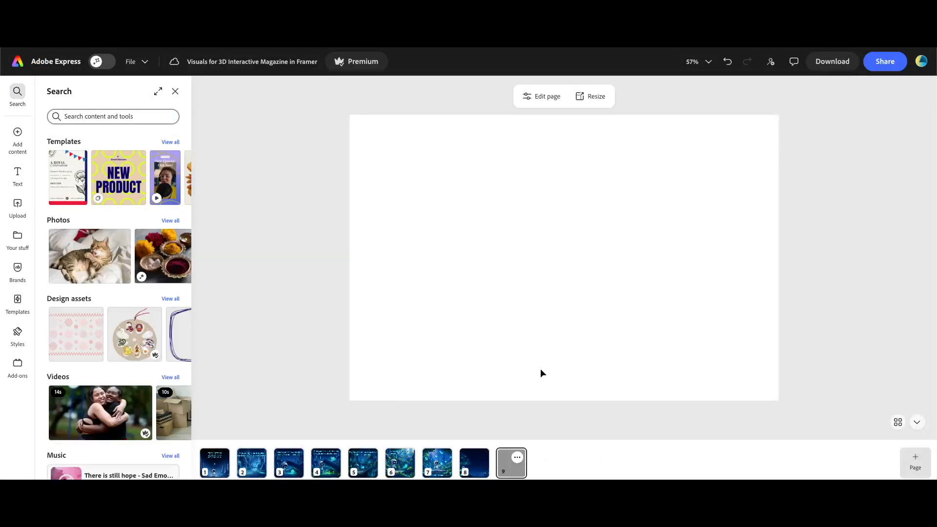
key(ctrl+v)
drag(543, 289, 498, 256)
drag(676, 328, 800, 370)
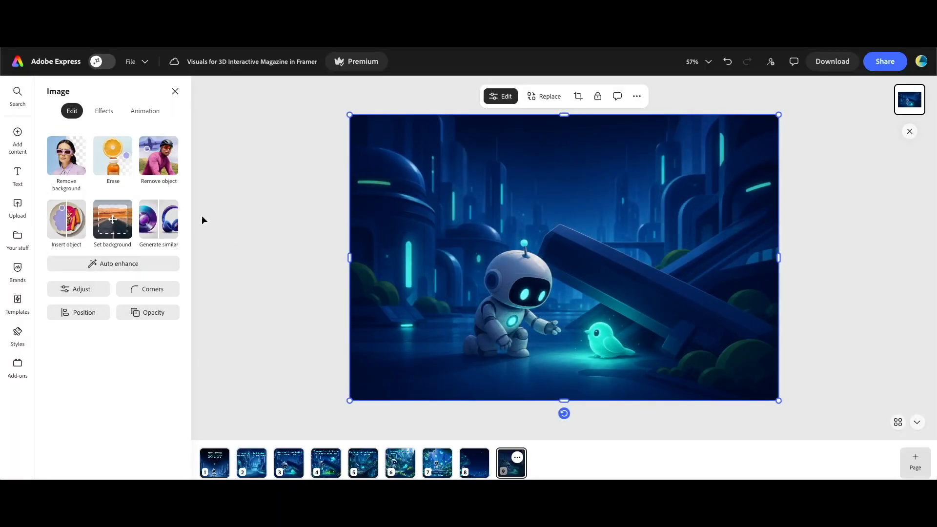
Add a text box to the page and apply the Adelle stand-out heading font
click(17, 176)
click(130, 115)
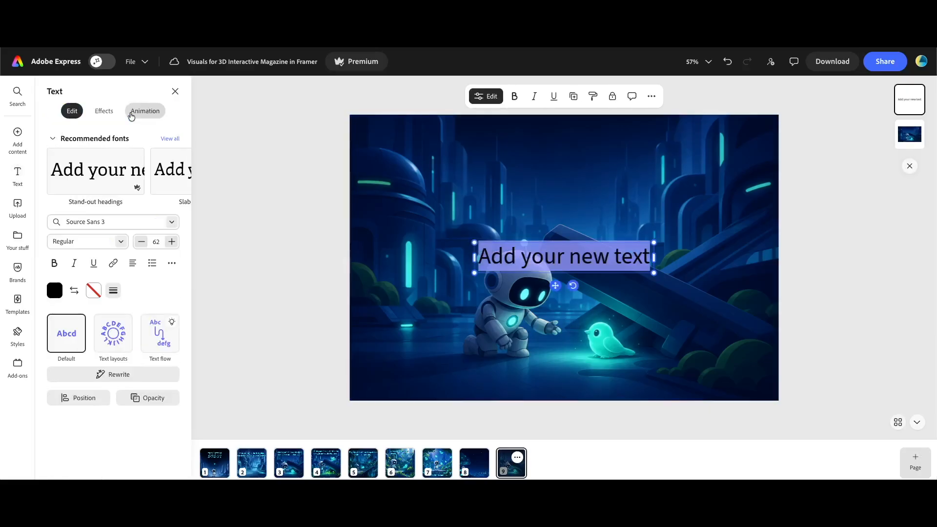
click(112, 171)
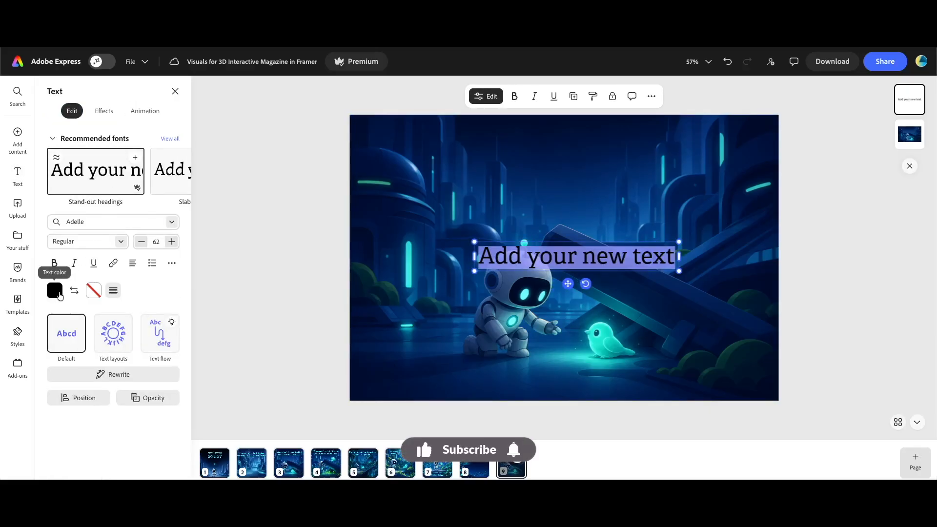
Colour the text turquoise and give it a dark navy outline with a thicker stroke
click(54, 290)
click(126, 269)
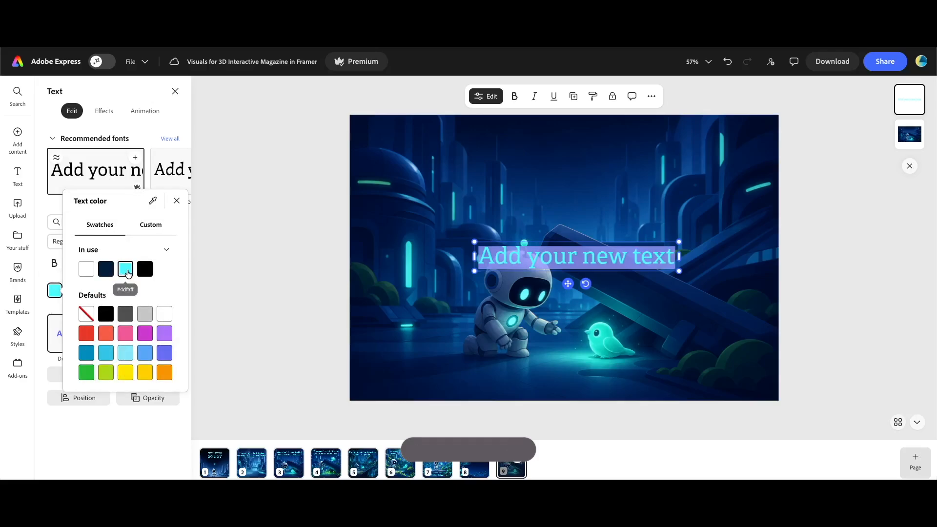
click(92, 292)
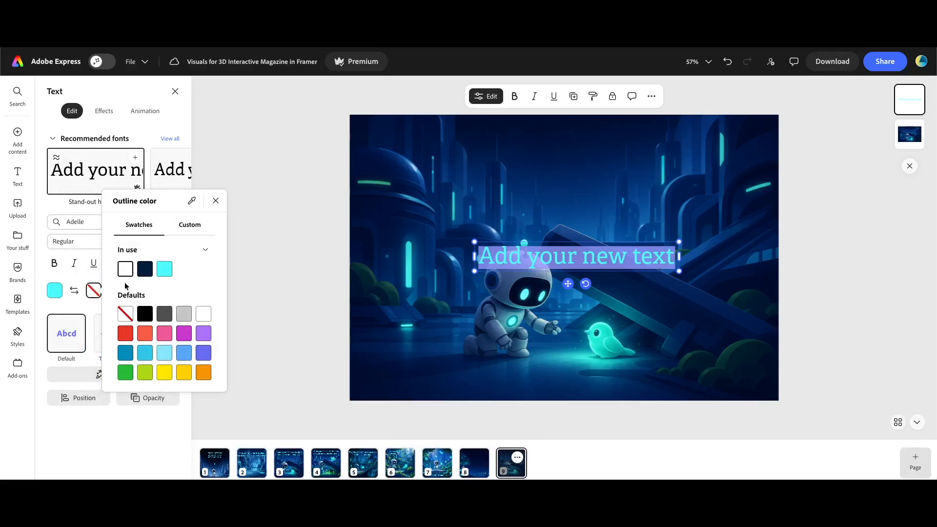
click(144, 270)
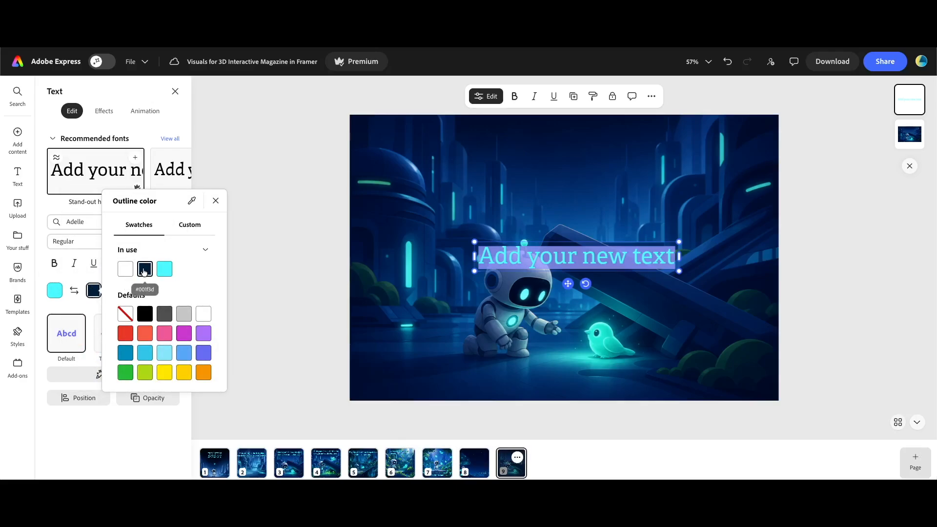
click(239, 174)
click(114, 290)
drag(54, 343, 84, 343)
Move the text box up to the top centre of the page
drag(602, 257, 602, 149)
click(800, 315)
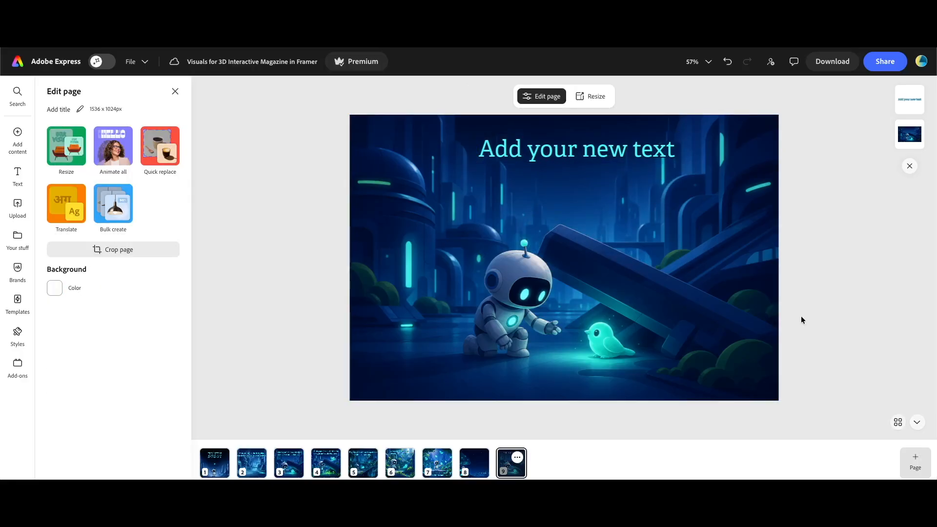
Download all pages as PNG images
click(824, 68)
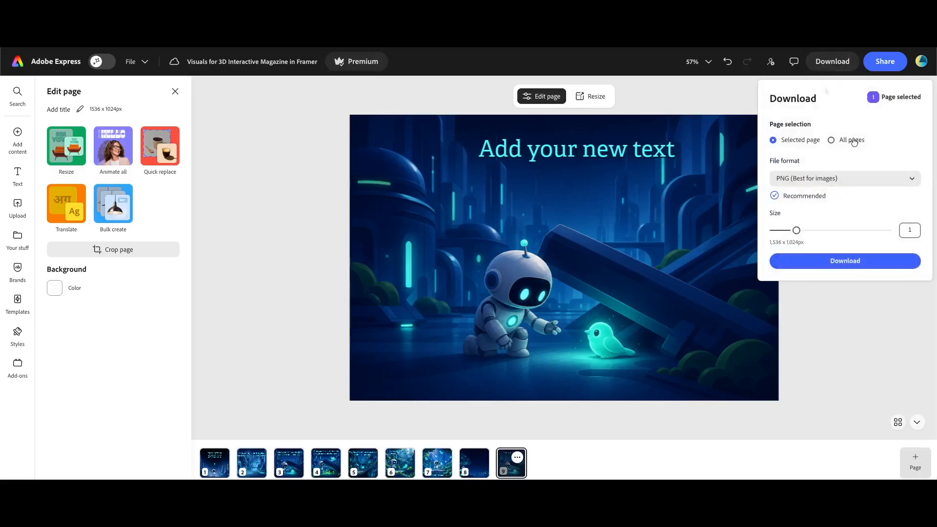
click(854, 140)
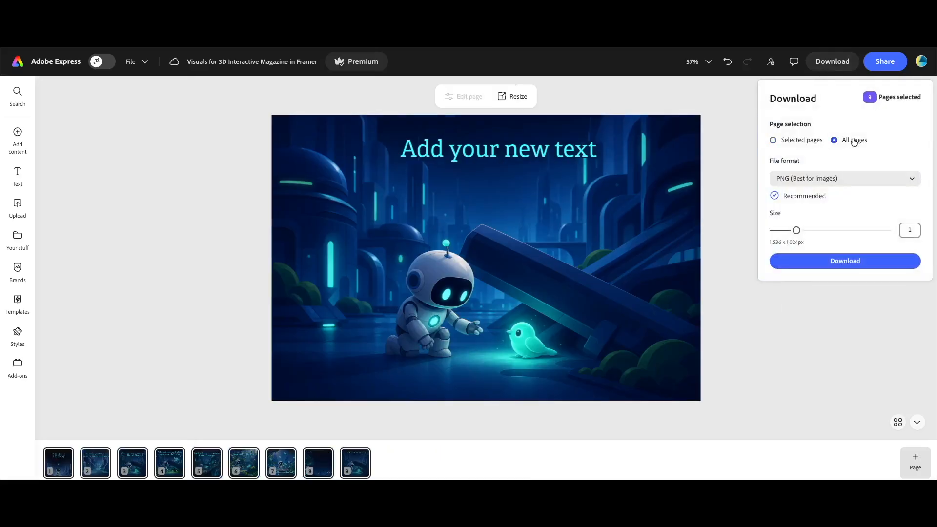
click(847, 187)
click(839, 218)
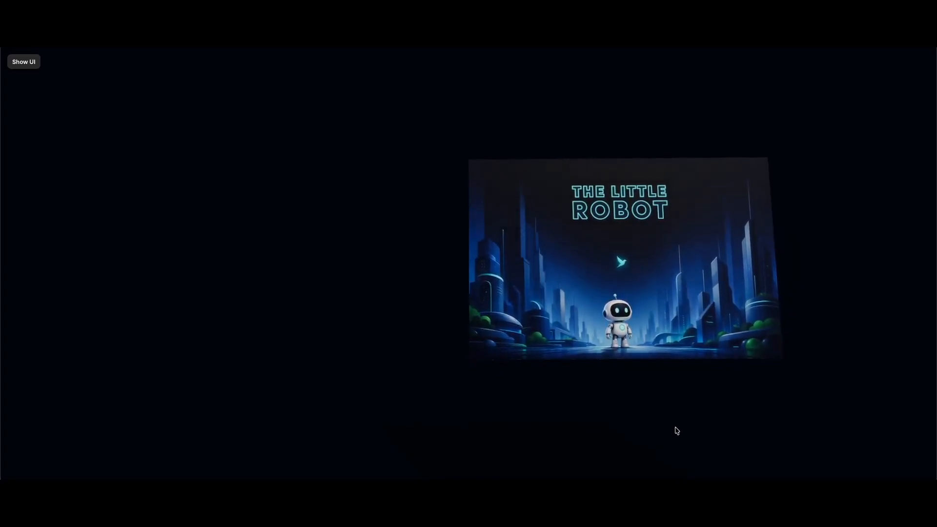
Flip through every page of the 3D magazine preview to the back cover
click(733, 310)
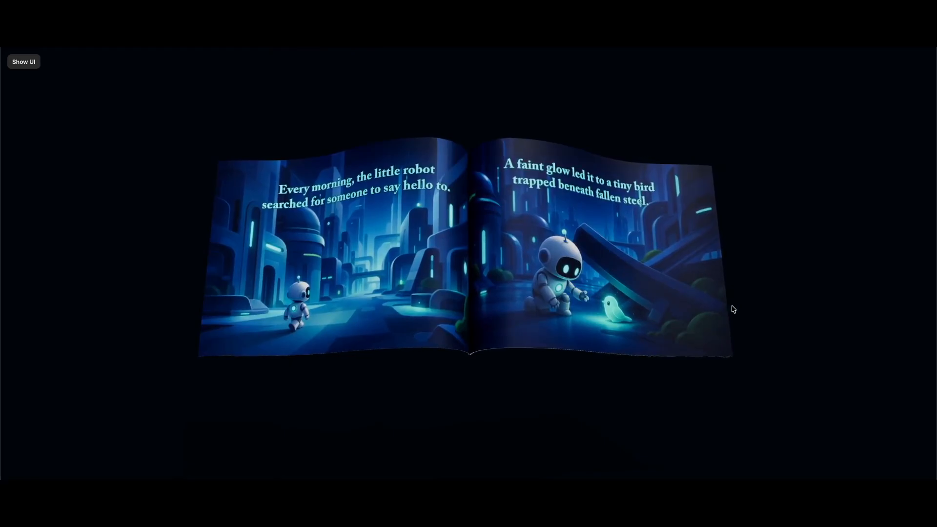
click(716, 310)
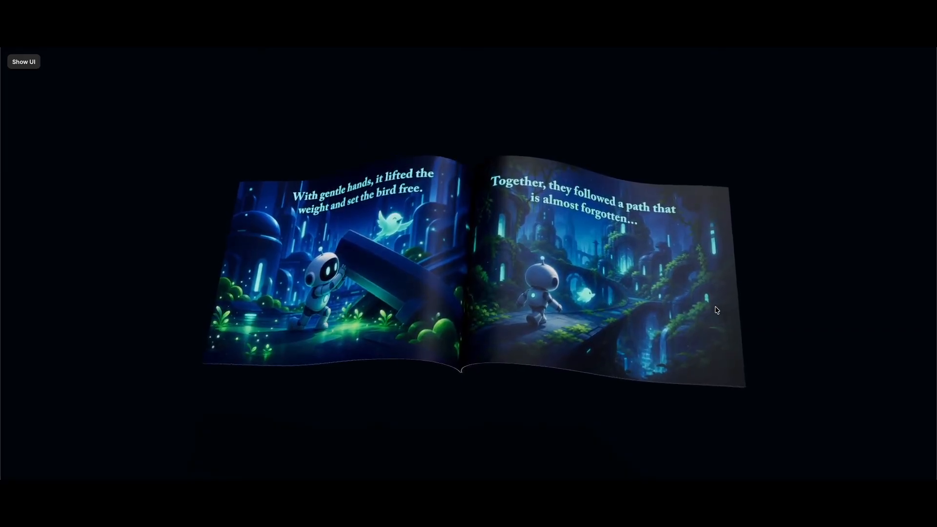
click(715, 311)
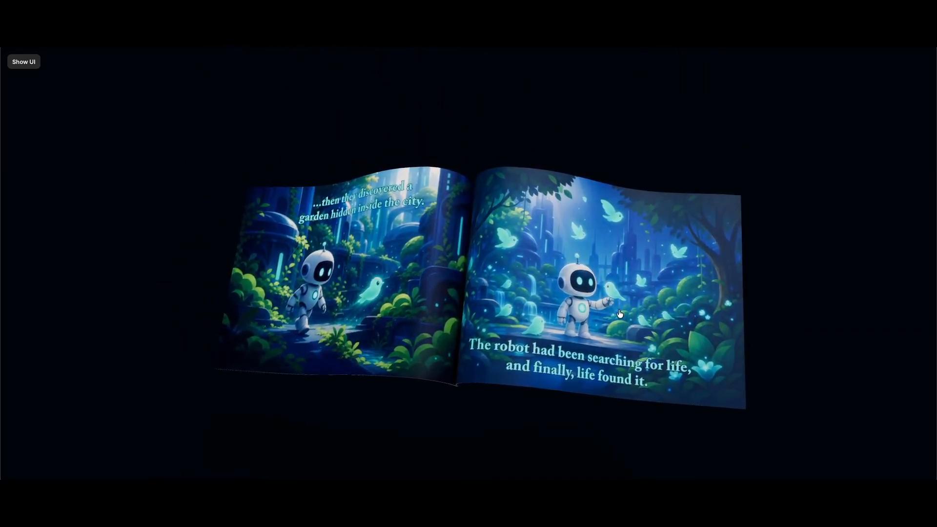
click(618, 311)
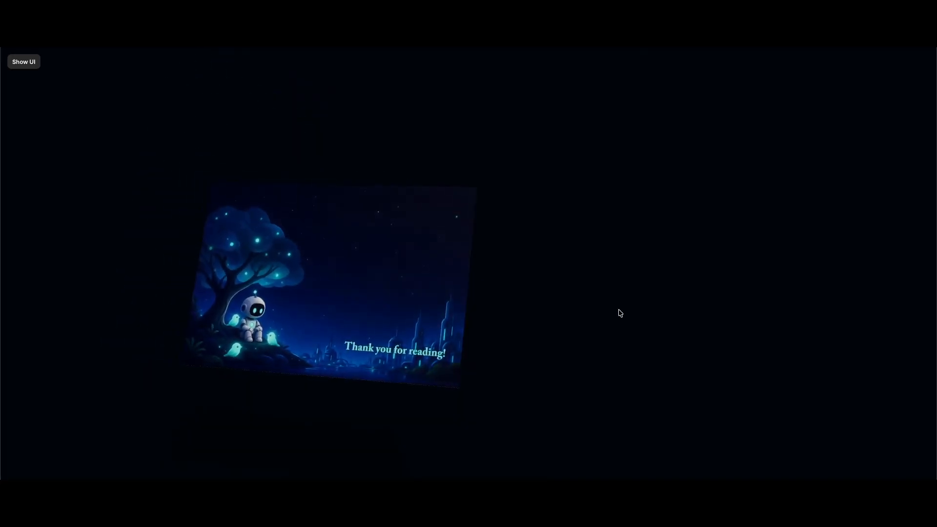